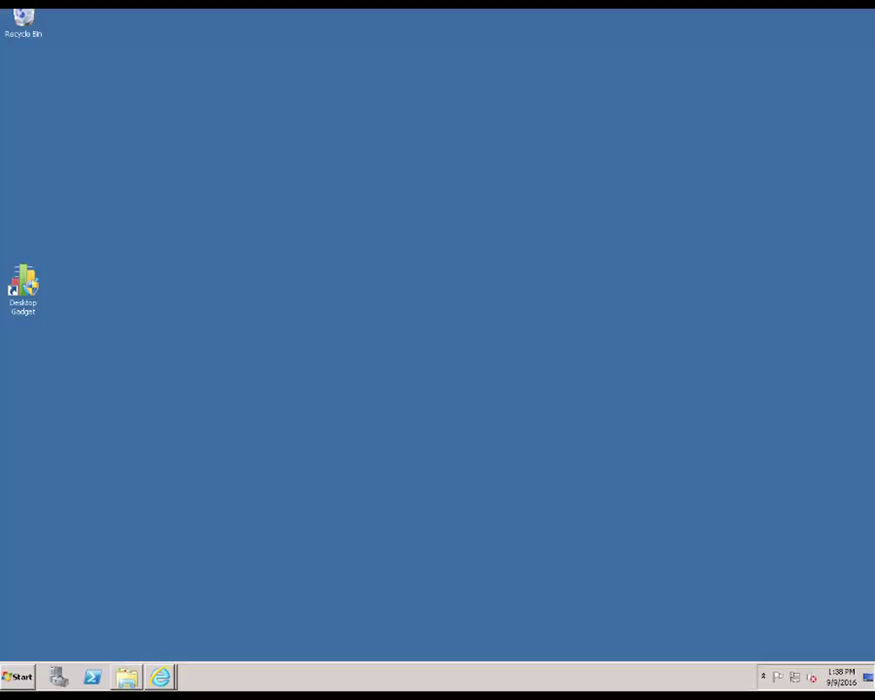
Open Windows Explorer and browse Network to the server caqbwasup01
{"action": "right_click", "coordinate": [20, 675]}
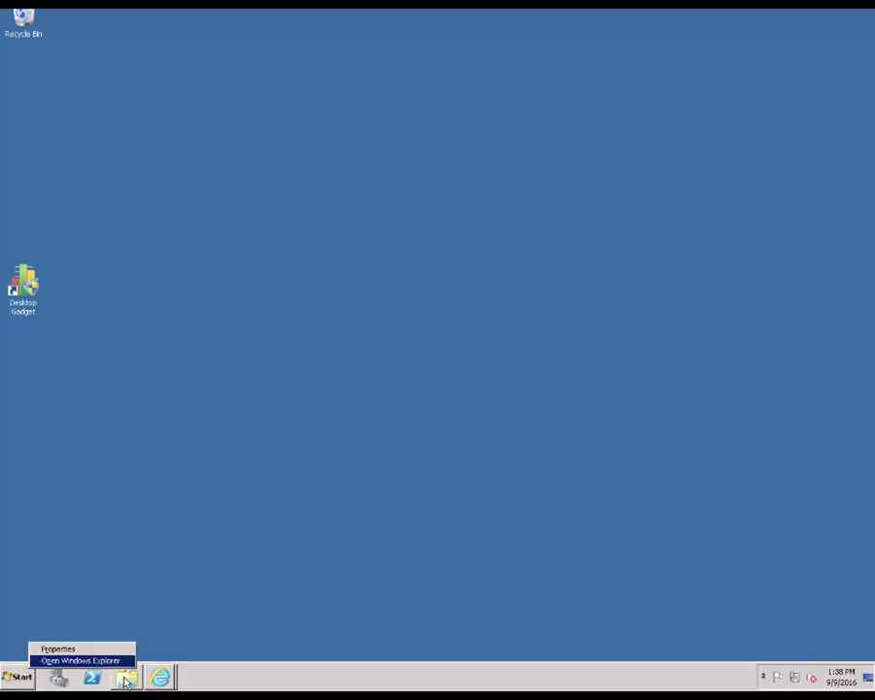
{"action": "left_click", "coordinate": [88, 661]}
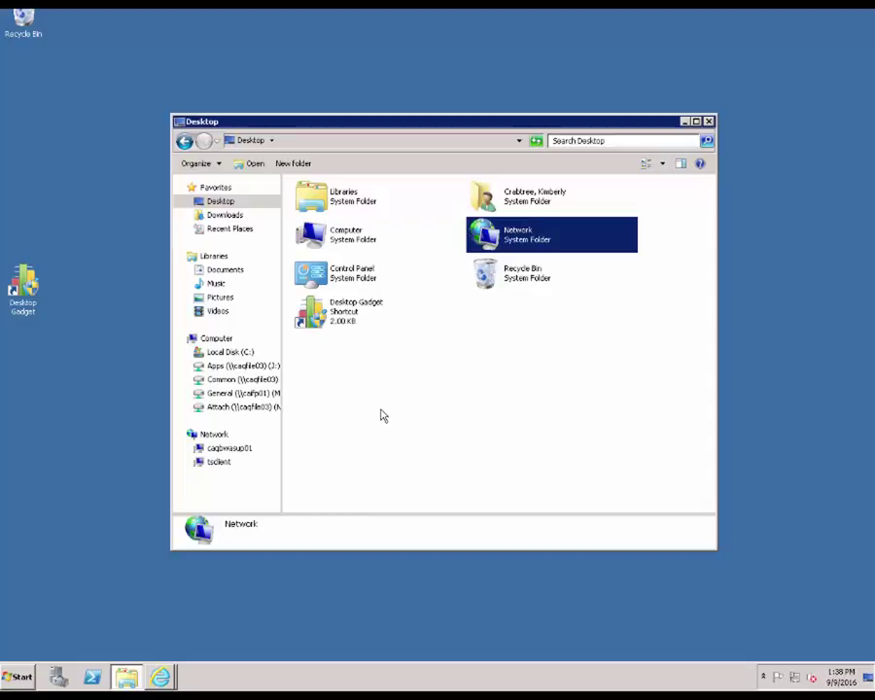
{"action": "left_click", "coordinate": [204, 439]}
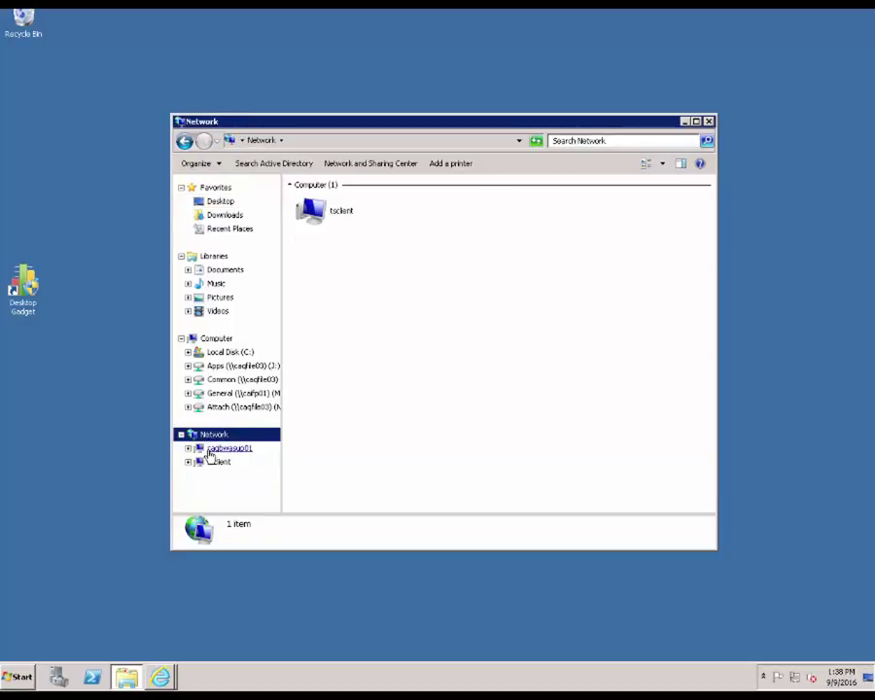
{"action": "left_click", "coordinate": [209, 449]}
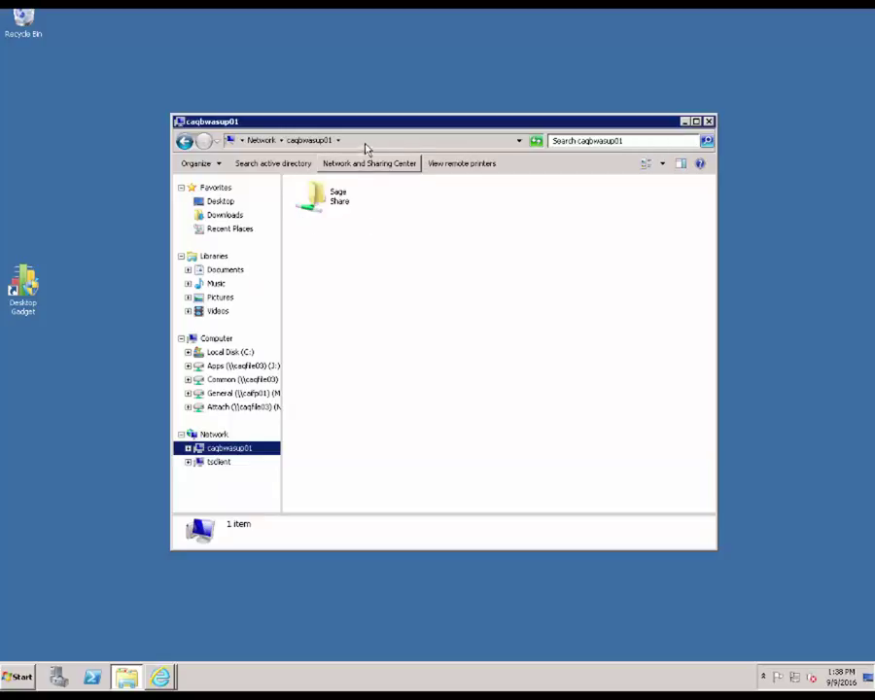
{"action": "left_click", "coordinate": [372, 142]}
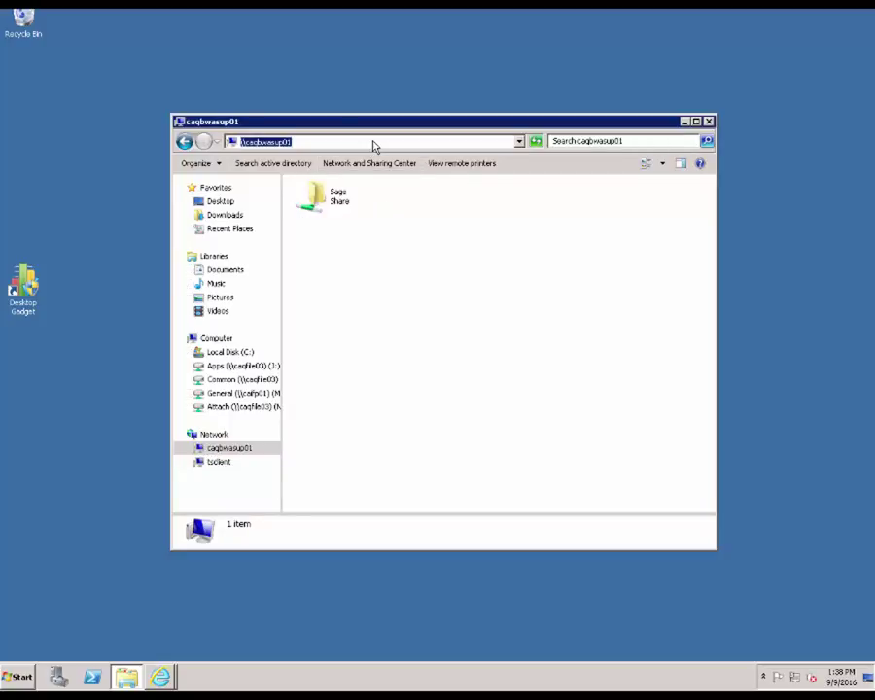
{"action": "type", "text": "\\"}
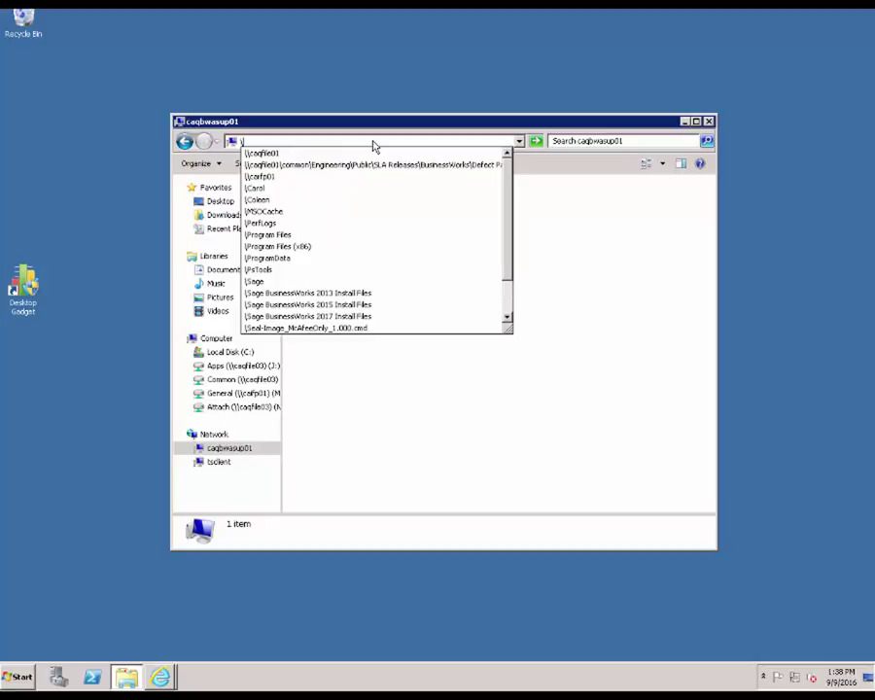
{"action": "type", "text": "\\ca"}
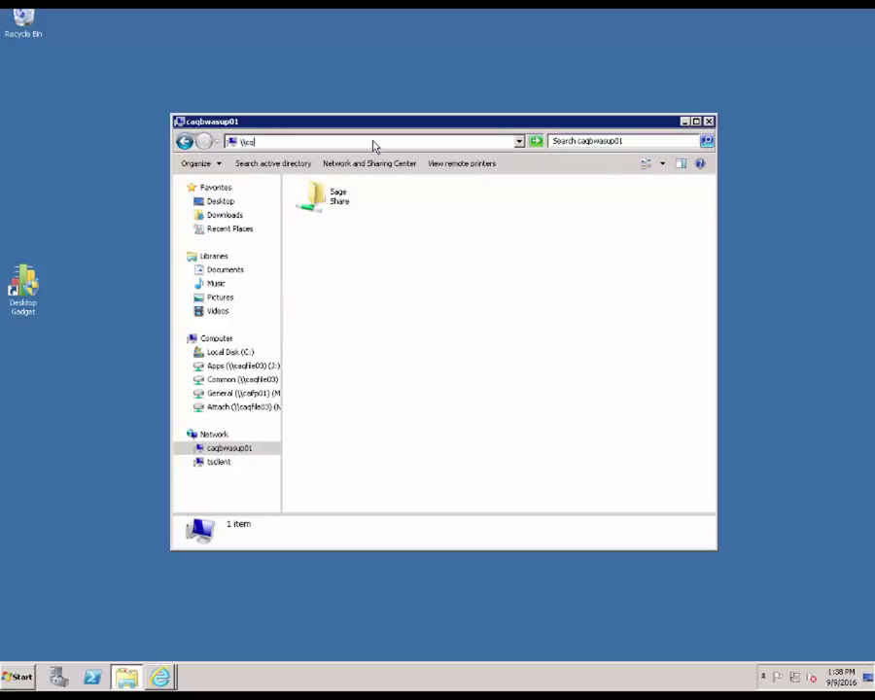
{"action": "type", "text": "q"}
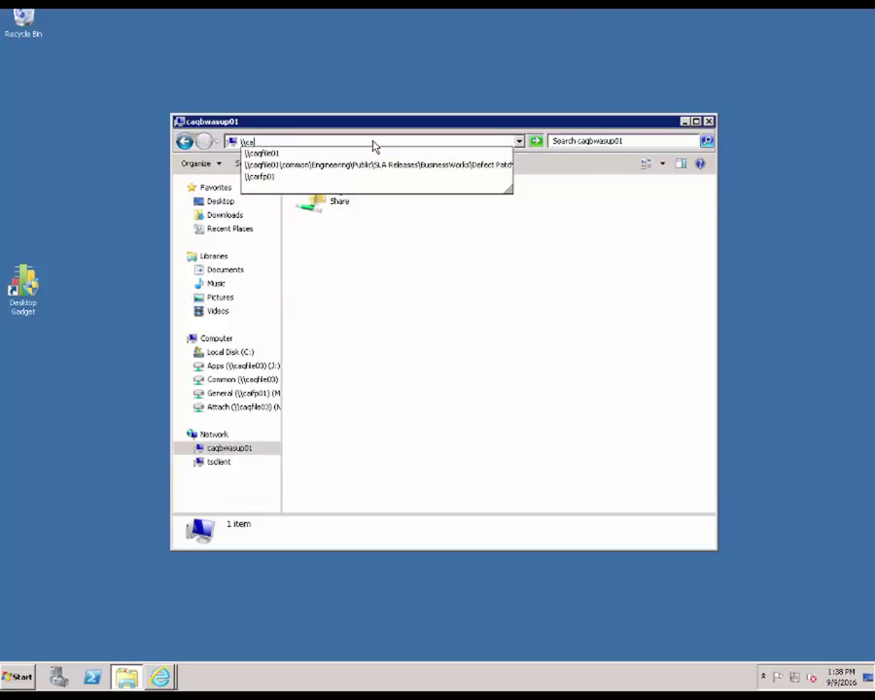
{"action": "type", "text": "bwa"}
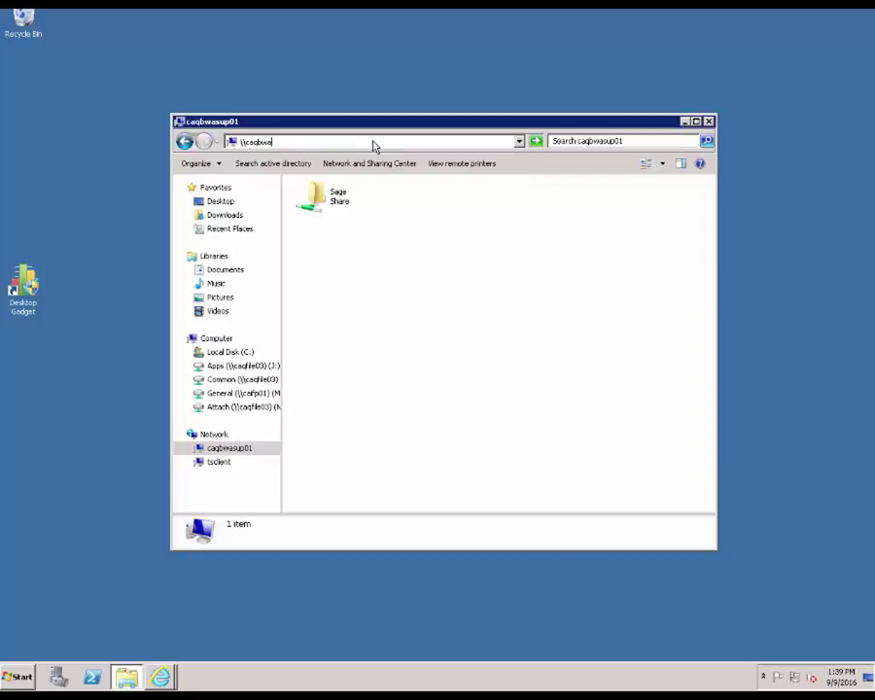
{"action": "type", "text": "sup0"}
{"action": "type", "text": "1"}
{"action": "key", "text": "Return"}
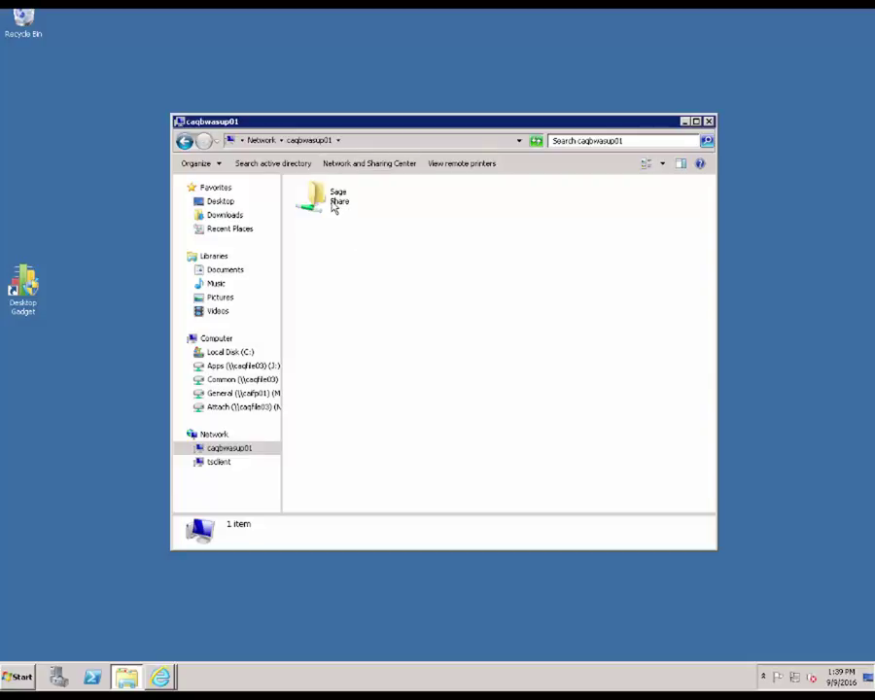
Go through Sage Share > BWProg > Client Setup and run autorun.exe
{"action": "double_click", "coordinate": [331, 210]}
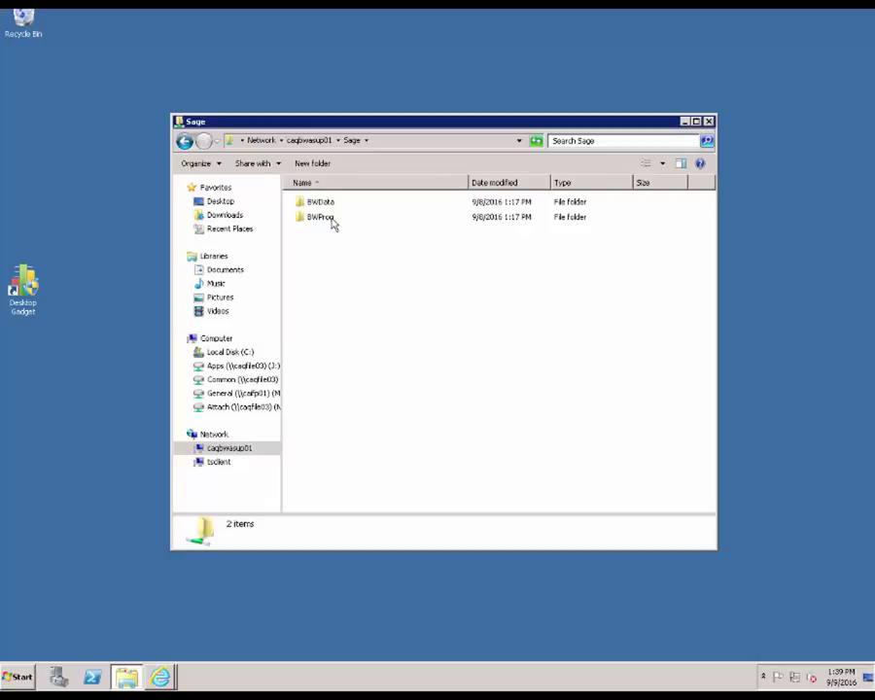
{"action": "double_click", "coordinate": [330, 220]}
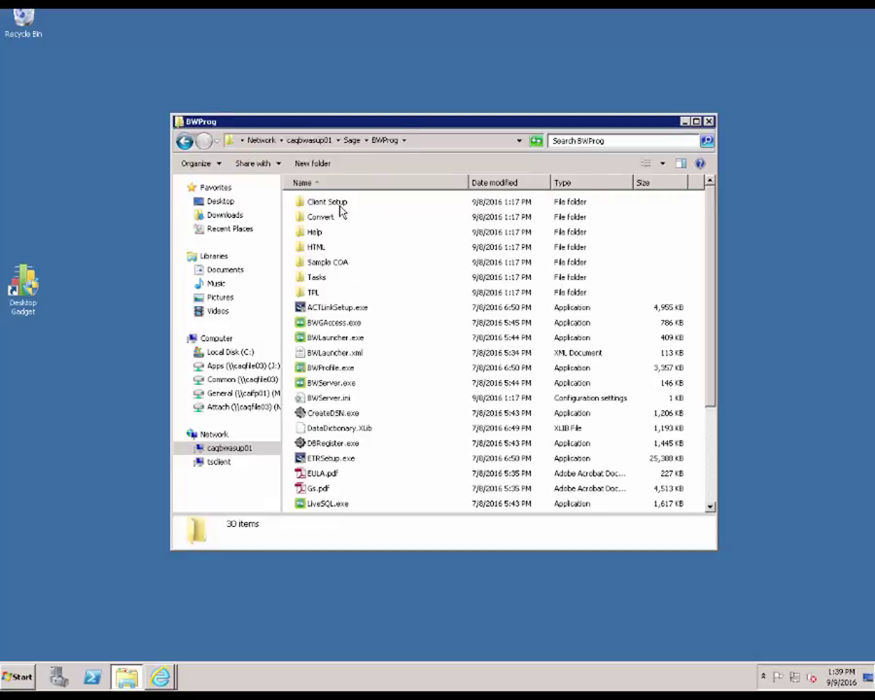
{"action": "double_click", "coordinate": [339, 206]}
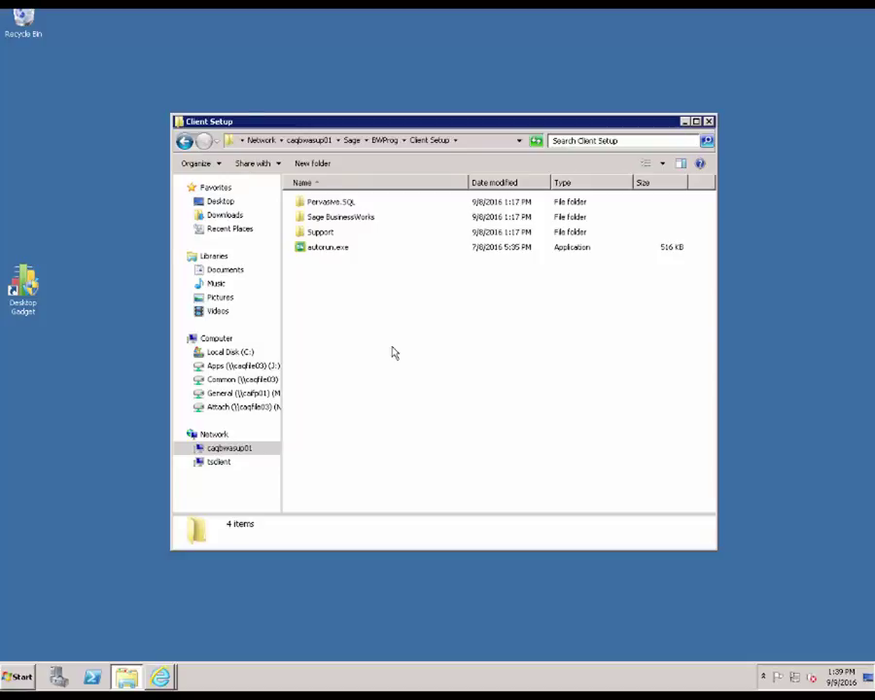
{"action": "double_click", "coordinate": [328, 249]}
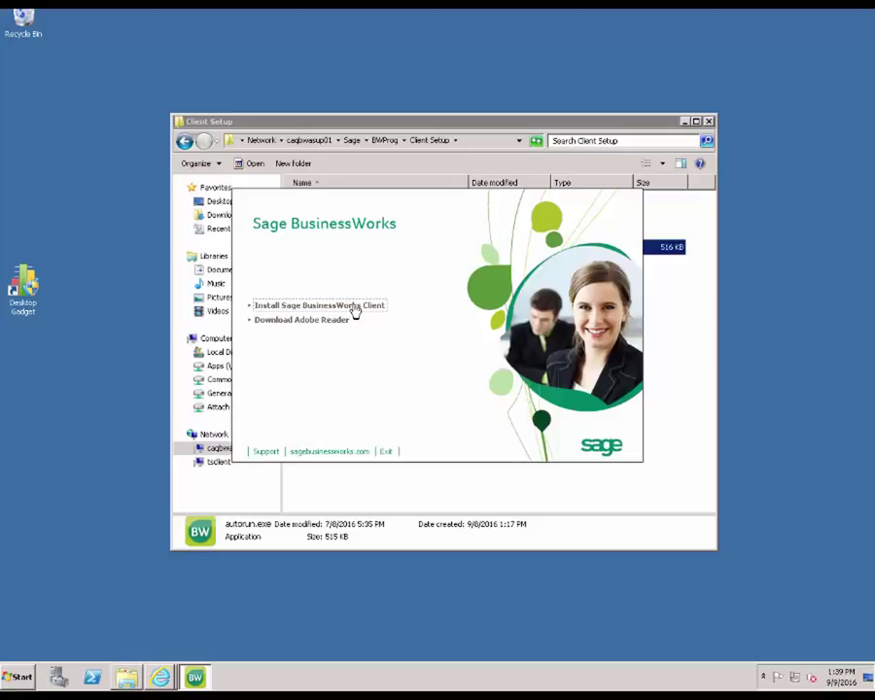
Start the Sage BusinessWorks Client install, approve UAC, and accept the Pervasive skip message
{"action": "left_click", "coordinate": [354, 307]}
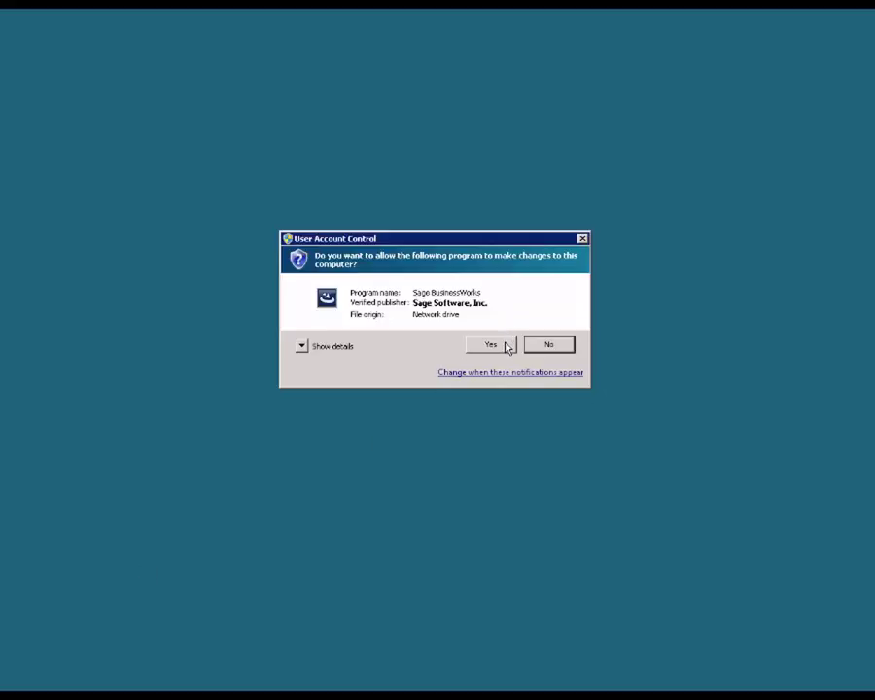
{"action": "left_click", "coordinate": [505, 346]}
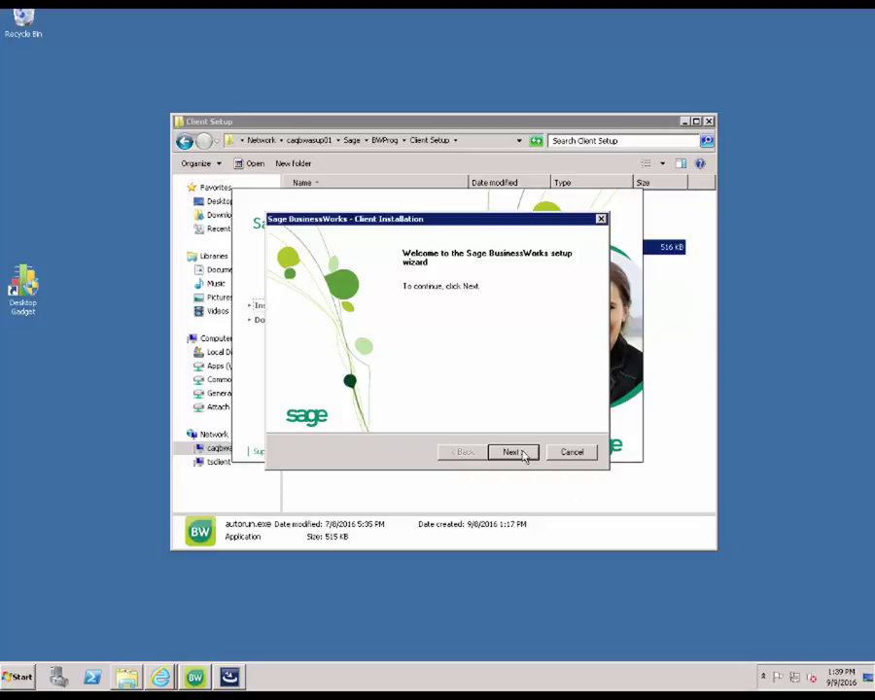
{"action": "left_click", "coordinate": [516, 452]}
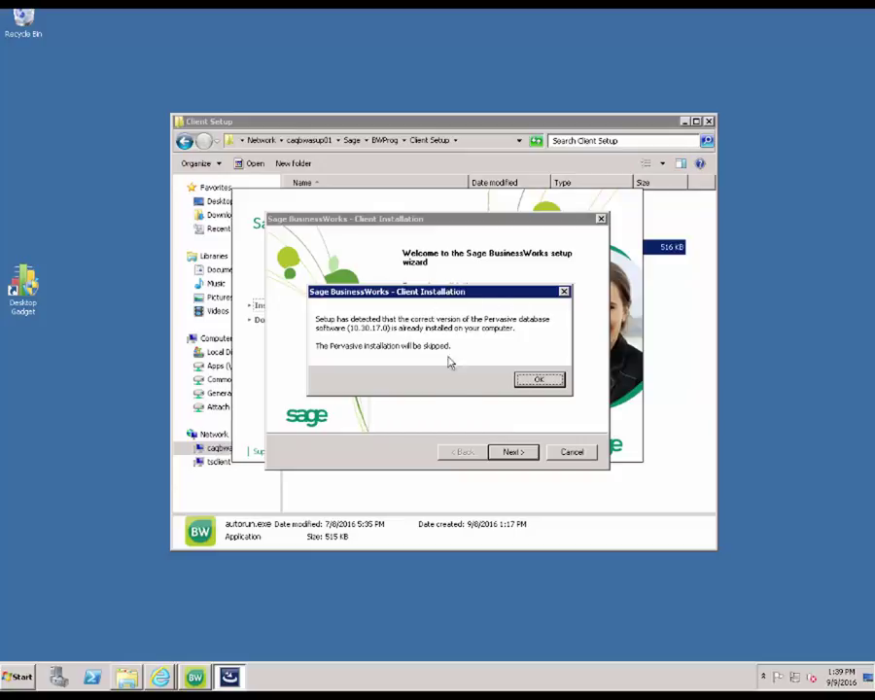
{"action": "left_click", "coordinate": [537, 381]}
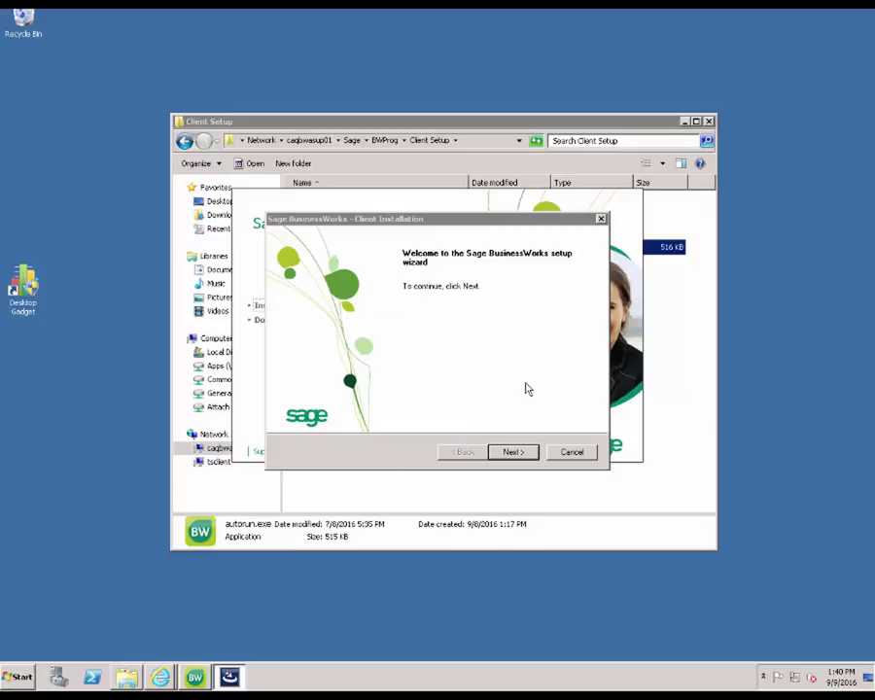
Accept the default program folder and current settings, install the client, and finish
{"action": "left_click", "coordinate": [513, 452]}
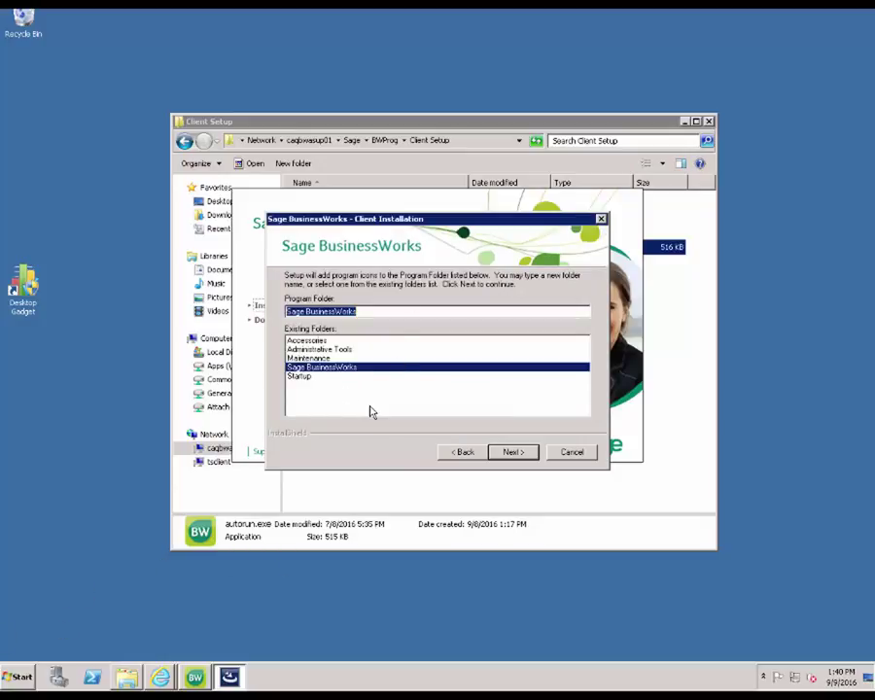
{"action": "left_click", "coordinate": [508, 454]}
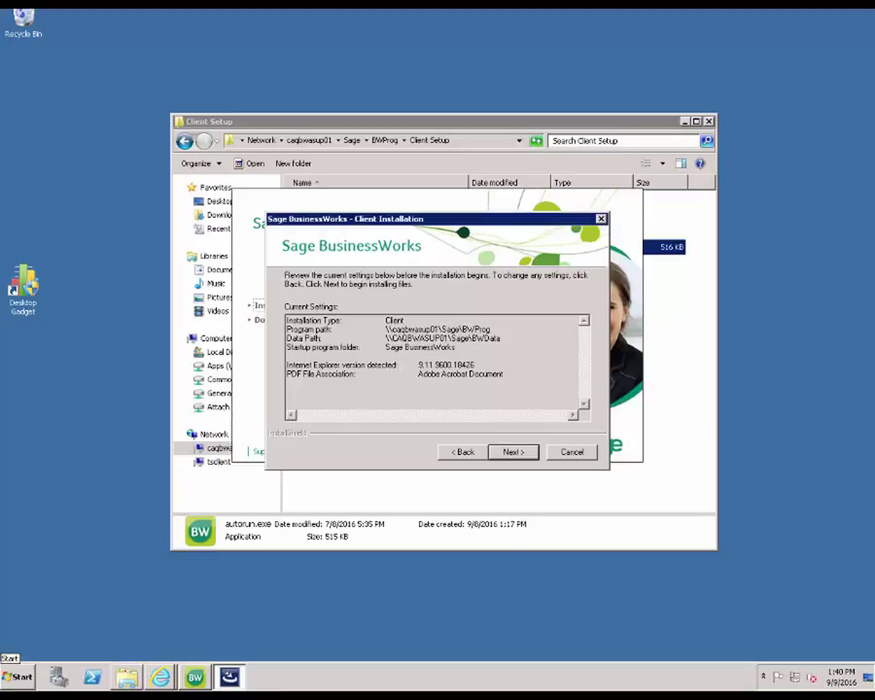
{"action": "key", "text": "Return"}
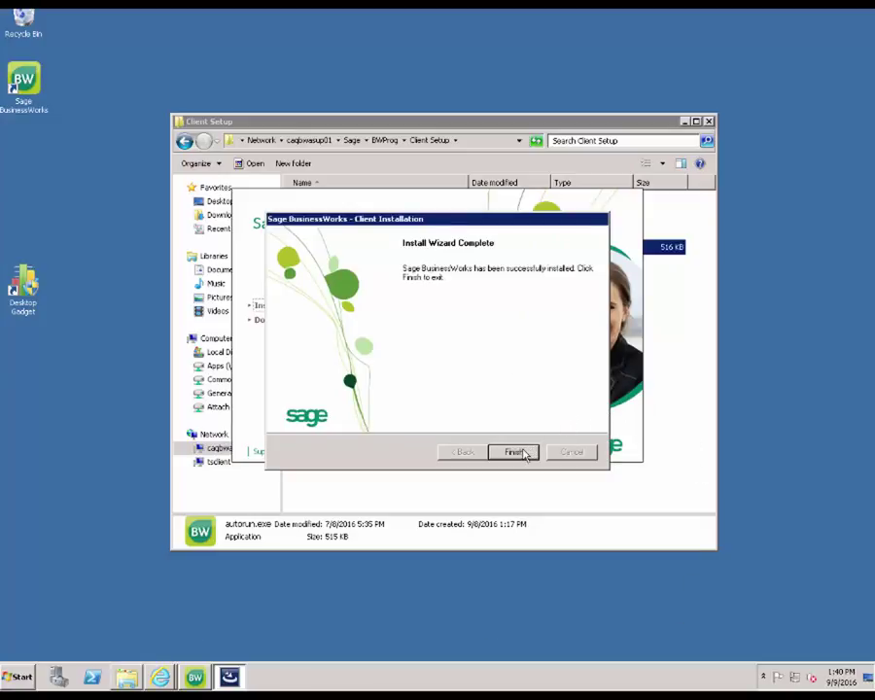
{"action": "left_click", "coordinate": [522, 453]}
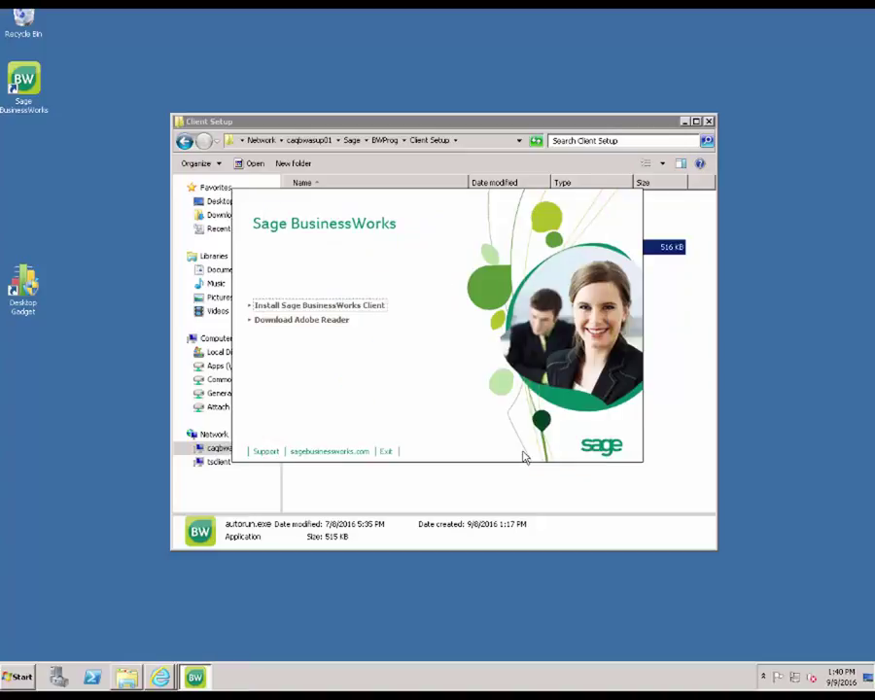
Exit the launcher, test the desktop shortcut to the login dialog, cancel it, and close Explorer
{"action": "left_click", "coordinate": [387, 452]}
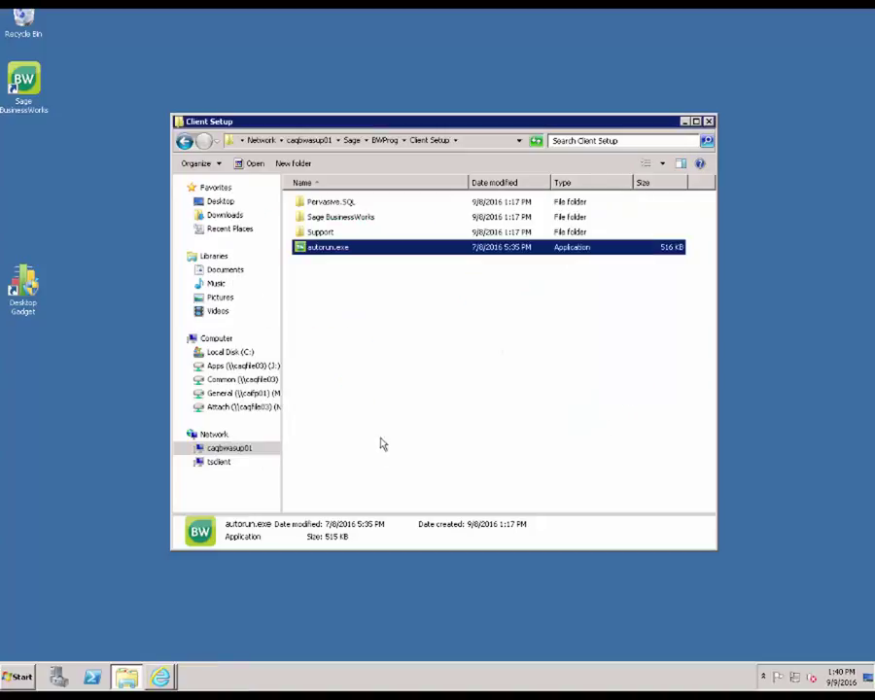
{"action": "double_click", "coordinate": [27, 64]}
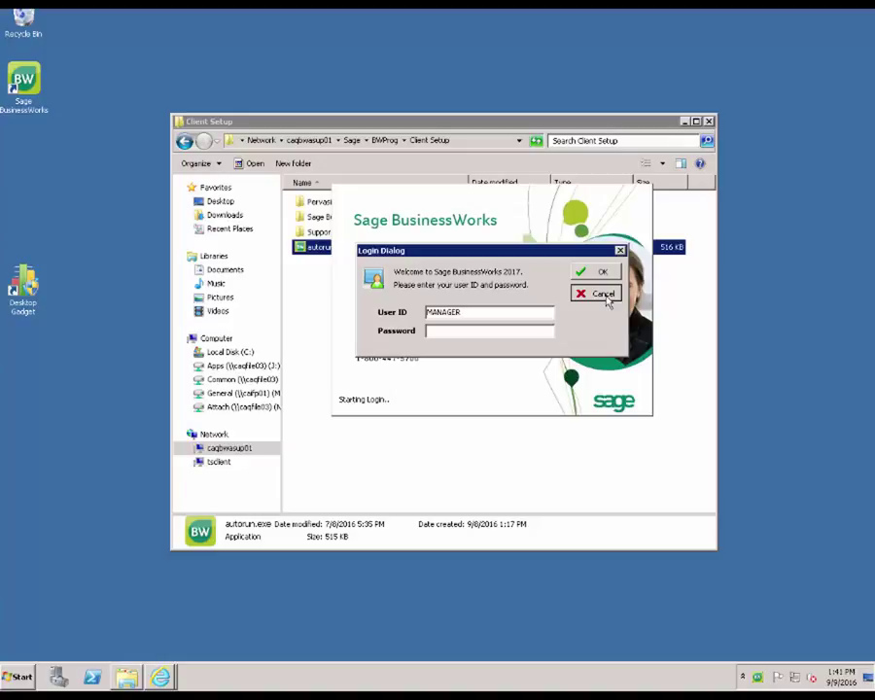
{"action": "left_click", "coordinate": [603, 294]}
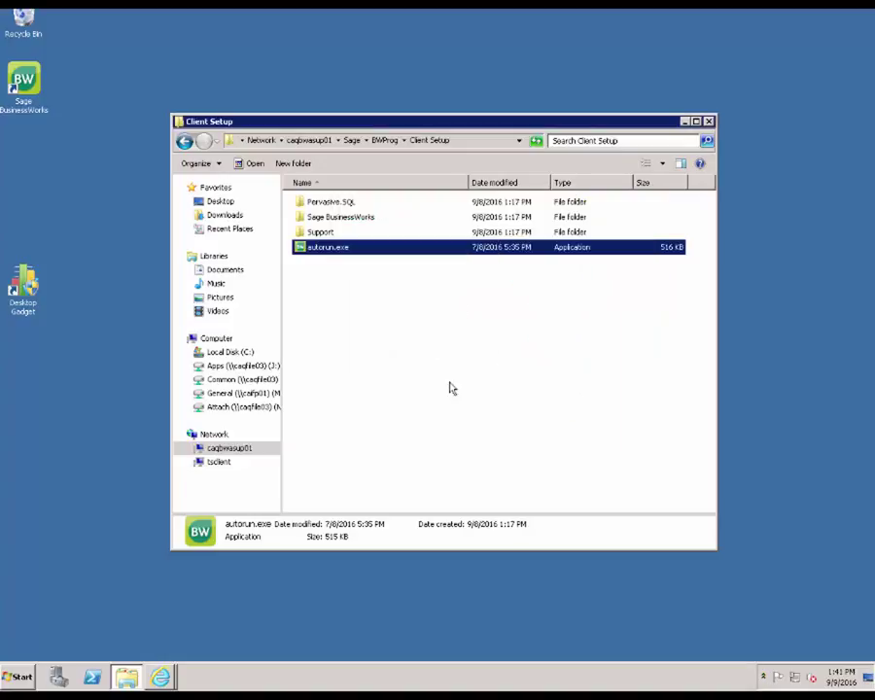
{"action": "left_click", "coordinate": [709, 122]}
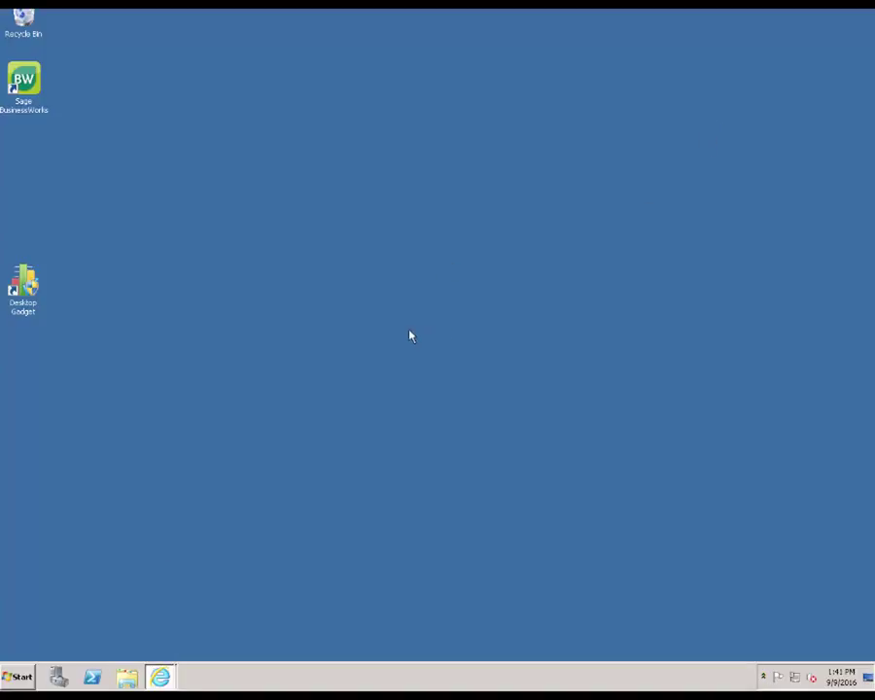
Open the Sage BusinessWorks shortcut's file location, enter Client Setup, and select autorun.exe
{"action": "right_click", "coordinate": [37, 83]}
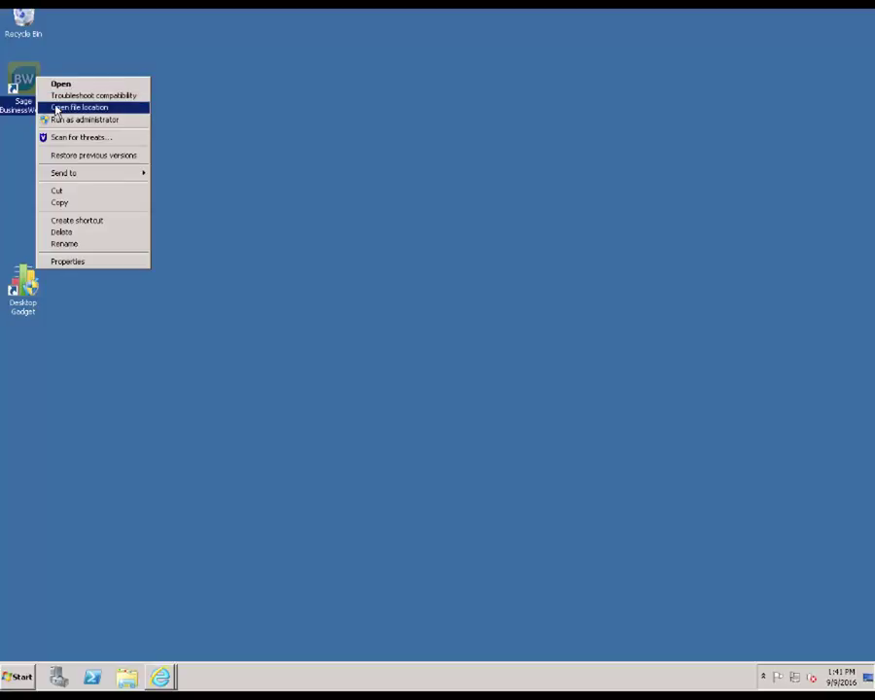
{"action": "left_click", "coordinate": [55, 108]}
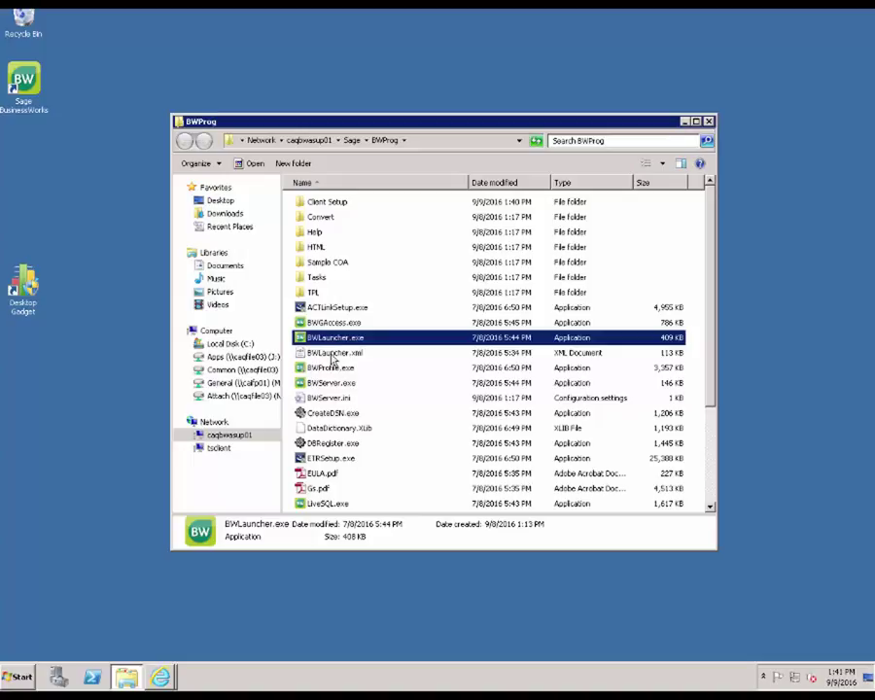
{"action": "double_click", "coordinate": [338, 207]}
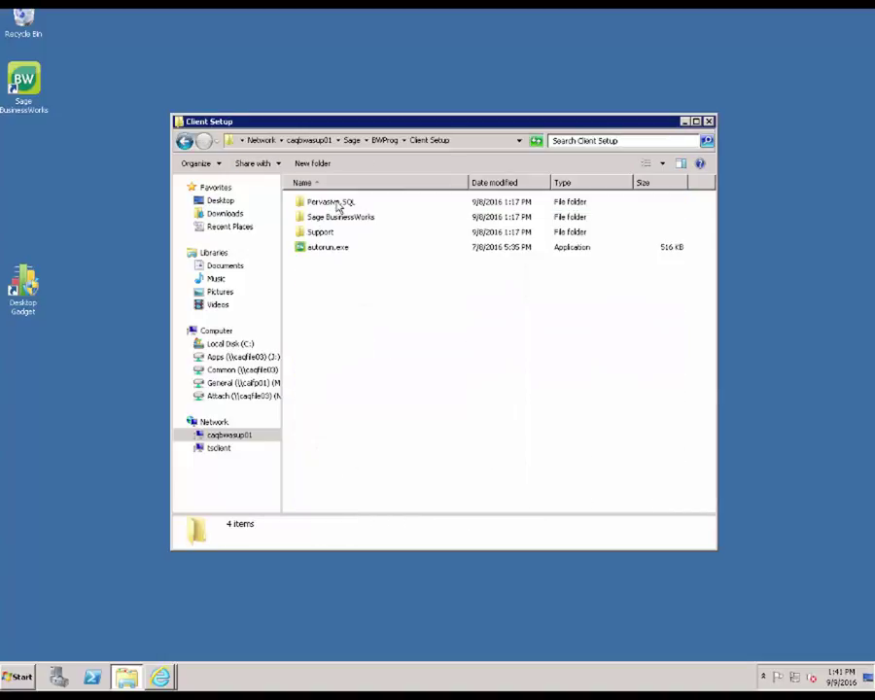
{"action": "left_click", "coordinate": [343, 249]}
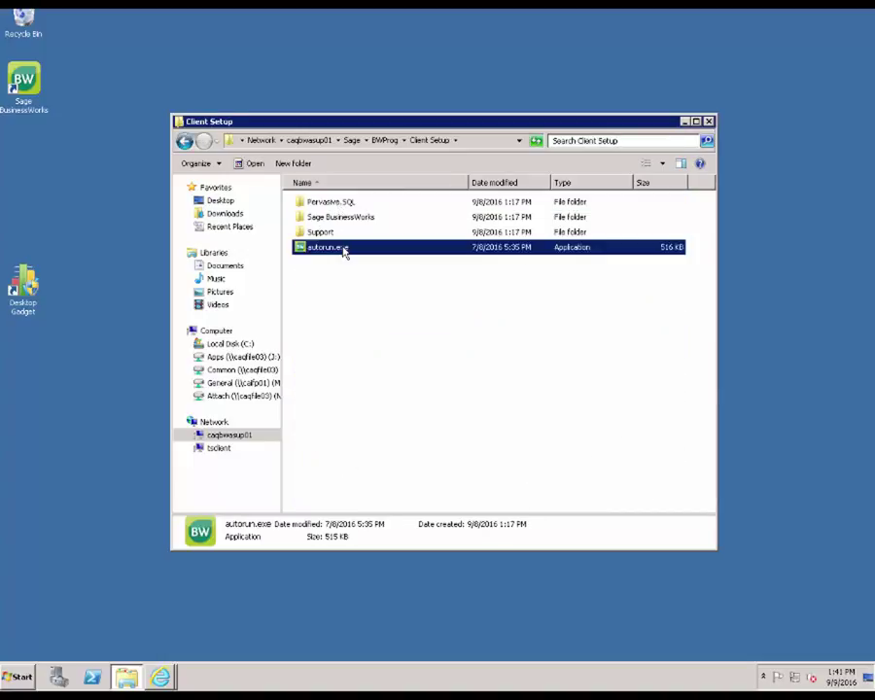